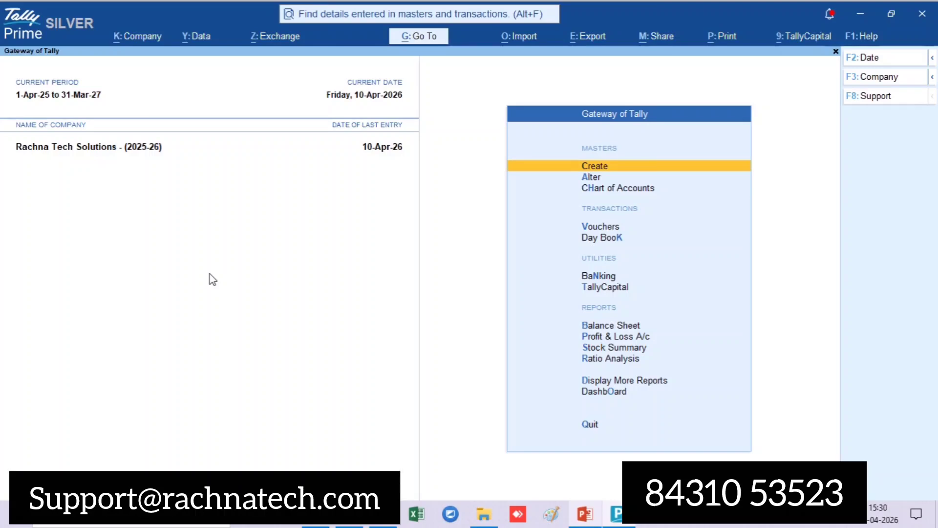
# Open the Day Book from the Gateway of Tally.
pyautogui.press('Down')
pyautogui.press('Down')
pyautogui.press('Down')
pyautogui.press('Down')
pyautogui.press('Down')
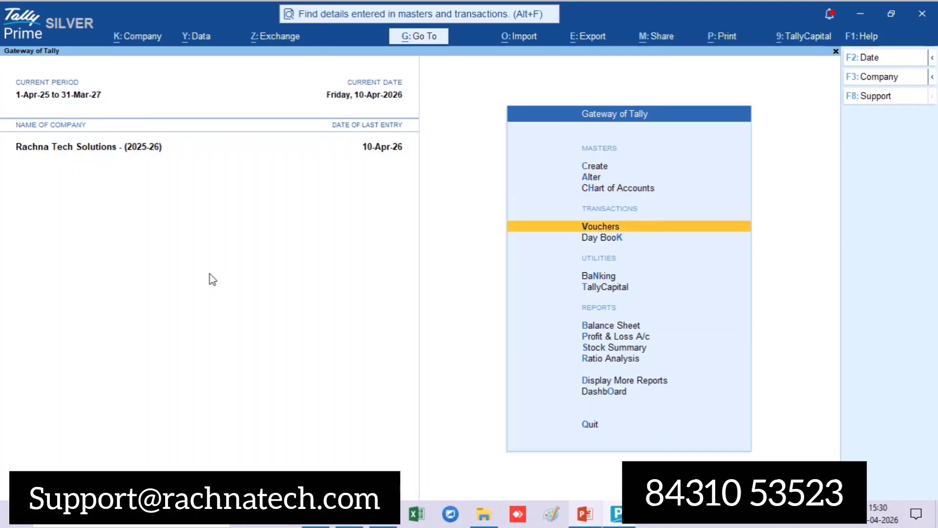
pyautogui.press('Up')
pyautogui.press('Return')
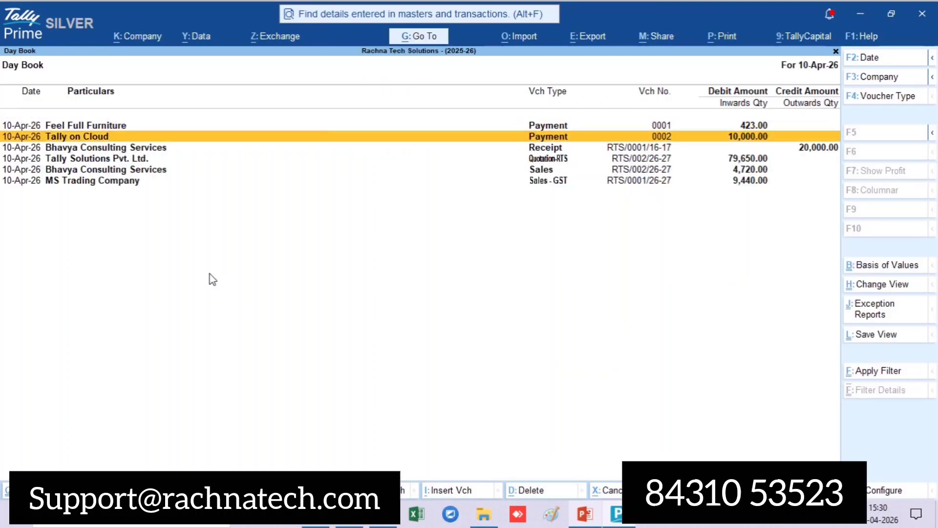
# Open the Bhavya Consulting Services sales voucher dated 10-Apr-26 for alteration.
pyautogui.press('Down')
pyautogui.press('Down')
pyautogui.press('Down')
pyautogui.press('Return')
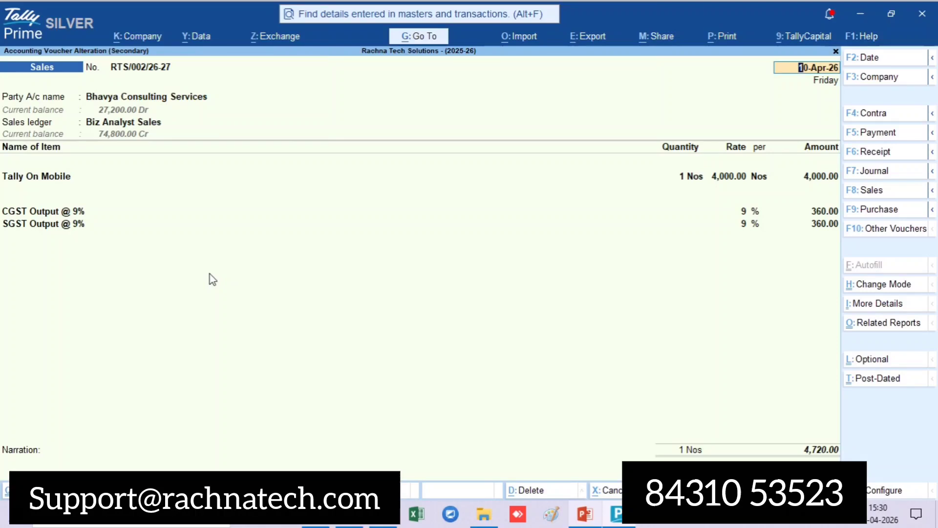
# Open the party's ledger from the voucher, set Provide Contact Details to Yes and go to the contact's e-mail field.
pyautogui.press('Return')
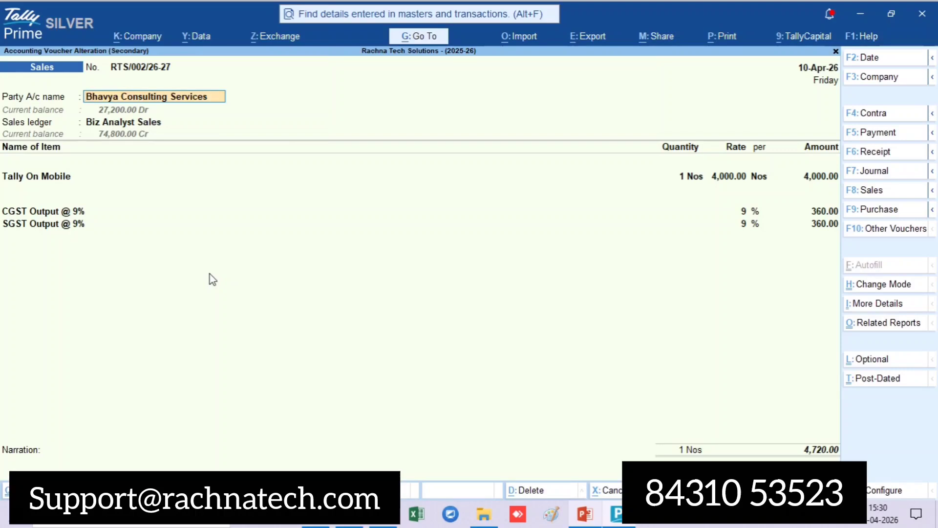
pyautogui.hotkey('ctrl', 'Return')
pyautogui.press('Return')
pyautogui.press('Return')
pyautogui.press('Return')
pyautogui.press('Return')
pyautogui.press('Return')
pyautogui.press('Return')
pyautogui.press('Return')
pyautogui.press('Return')
pyautogui.press('Return')
pyautogui.press('Return')
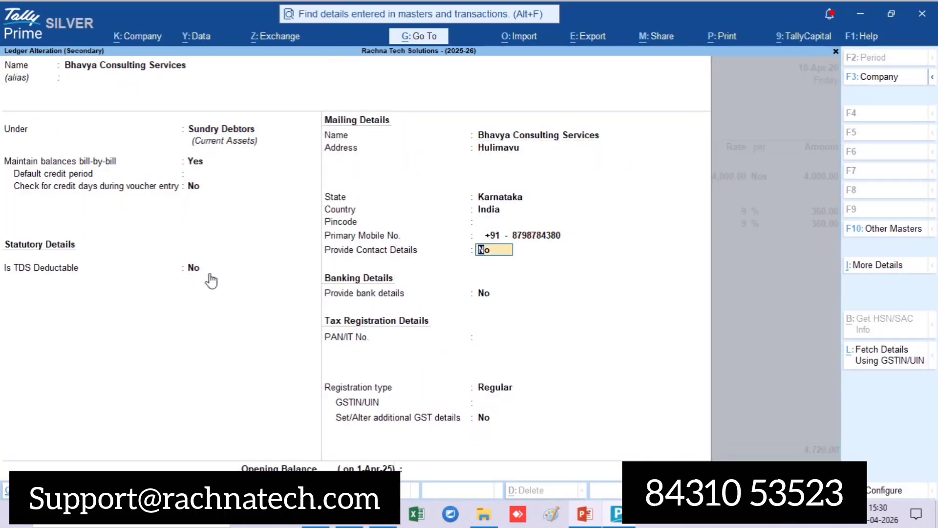
pyautogui.write('y')
pyautogui.press('Return')
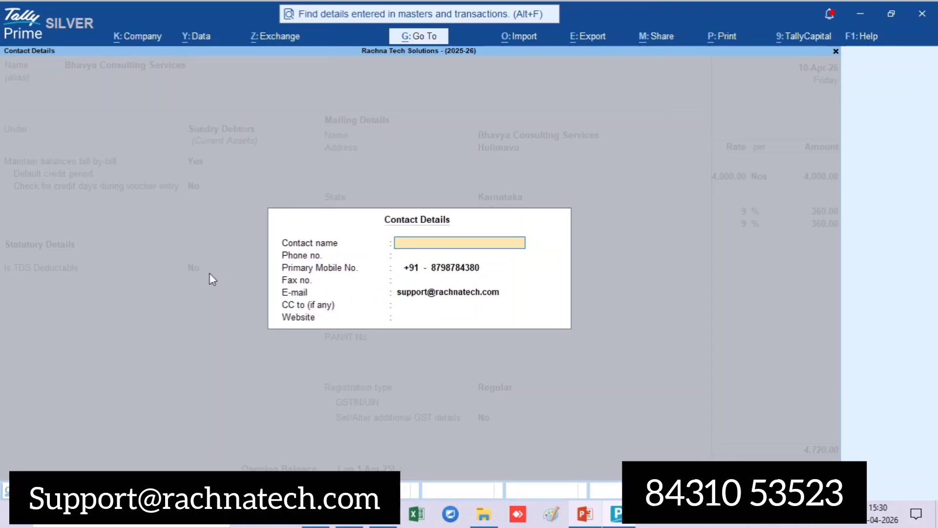
pyautogui.click(422, 296)
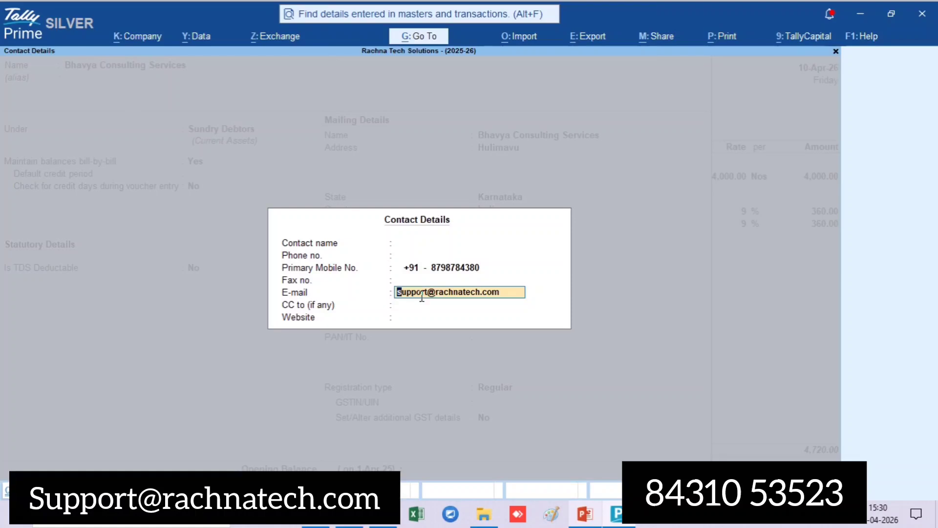
# Save the contact details and ledger, accept the dispatch and party details, and keep Biz Analyst Sales as the sales ledger.
pyautogui.hotkey('ctrl', 'a')
pyautogui.hotkey('ctrl', 'a')
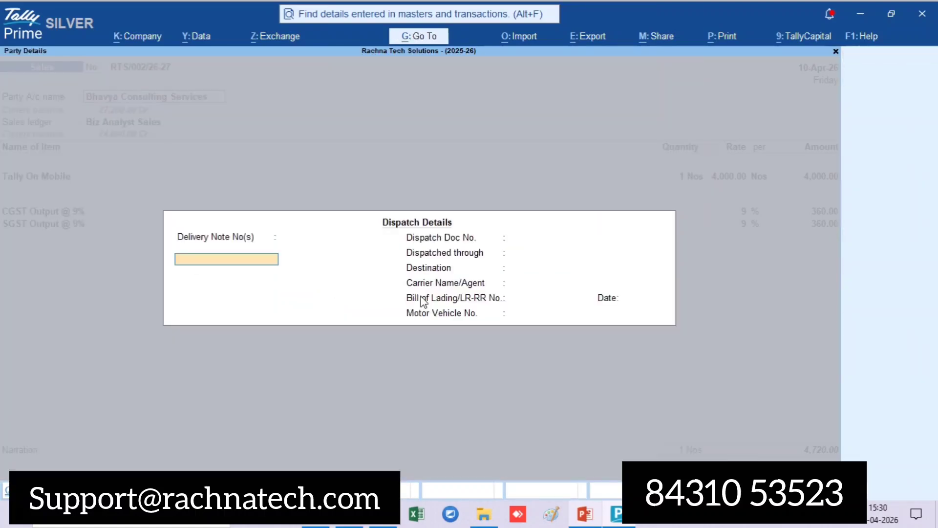
pyautogui.hotkey('ctrl', 'a')
pyautogui.hotkey('ctrl', 'a')
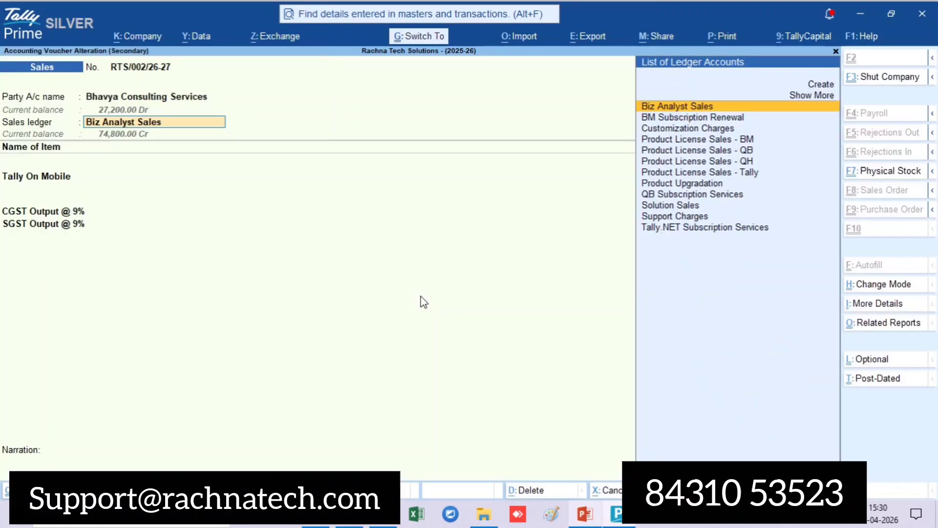
pyautogui.press('Return')
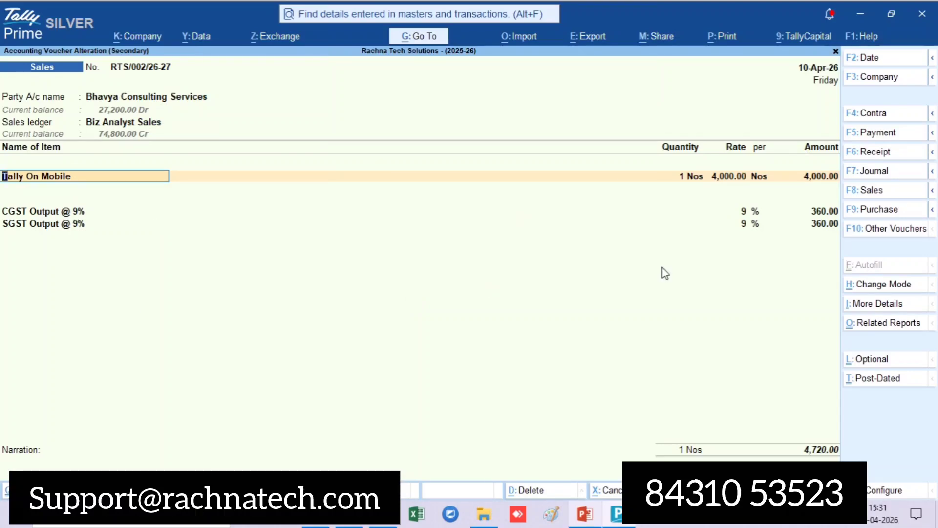
# Prepare an e-mail of the current voucher with the preset sender and recipient, no Cc or Bcc, subject INVOICE and message PFA Invoice.
pyautogui.click(661, 44)
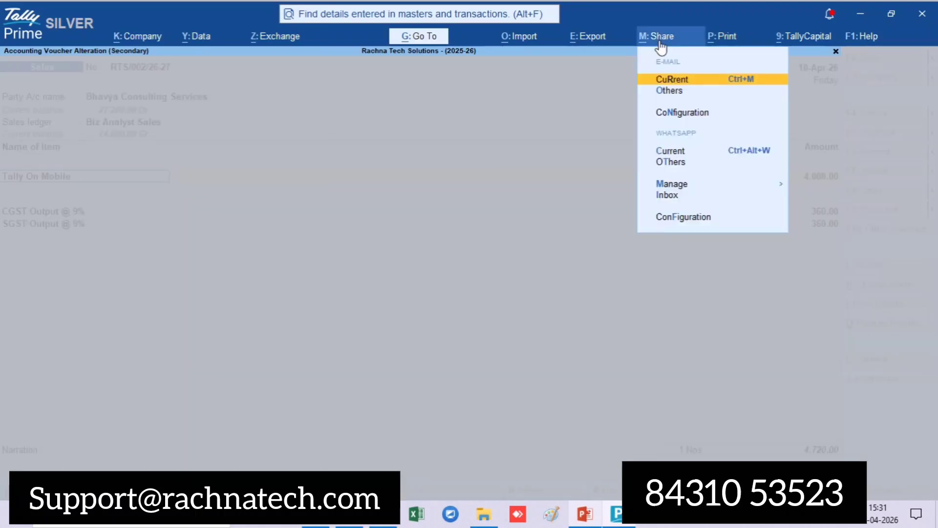
pyautogui.press('Return')
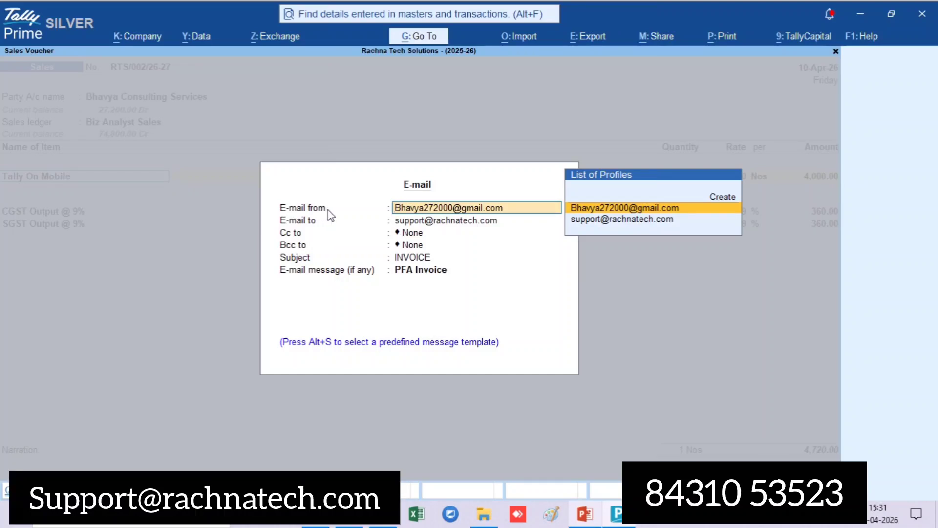
pyautogui.press('Return')
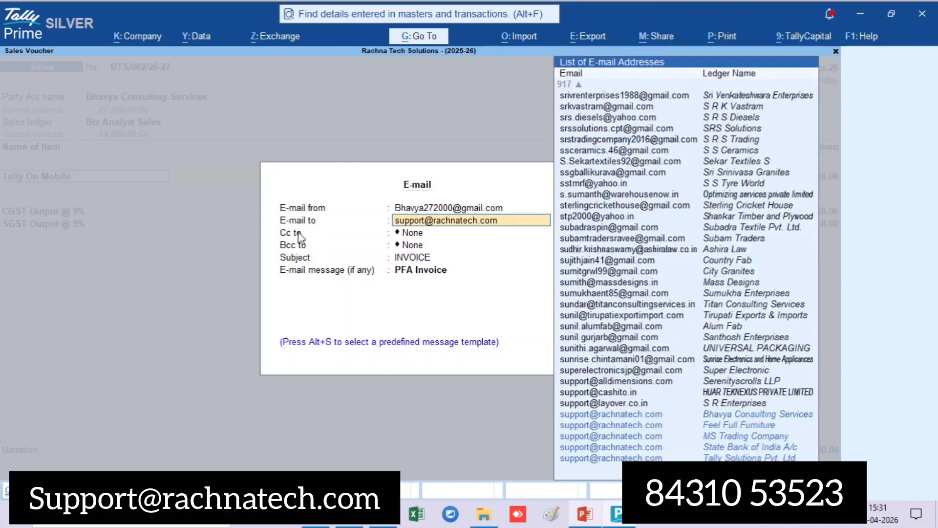
pyautogui.press('Return')
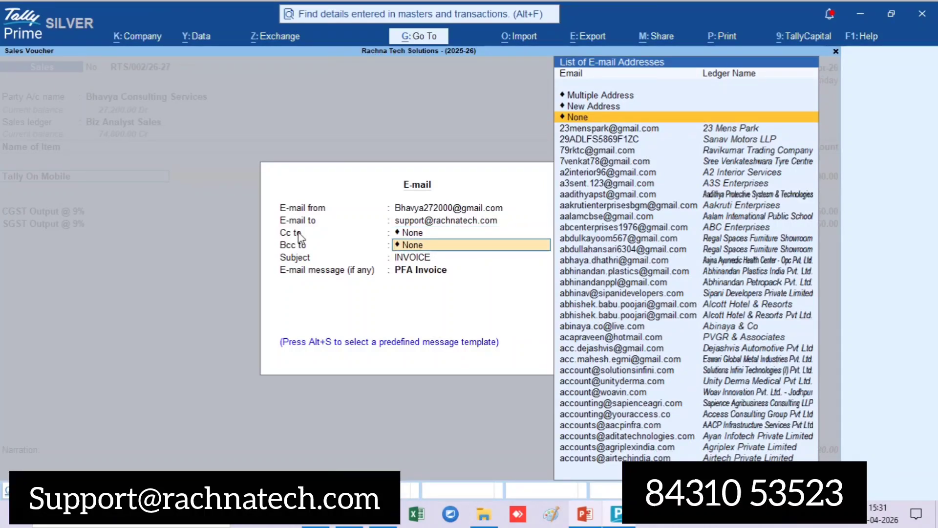
pyautogui.press('BackSpace')
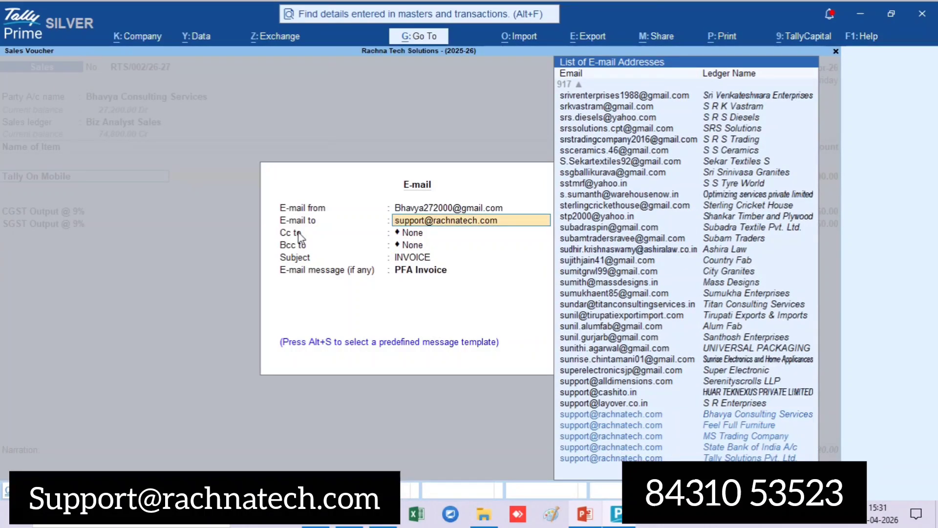
pyautogui.press('Return')
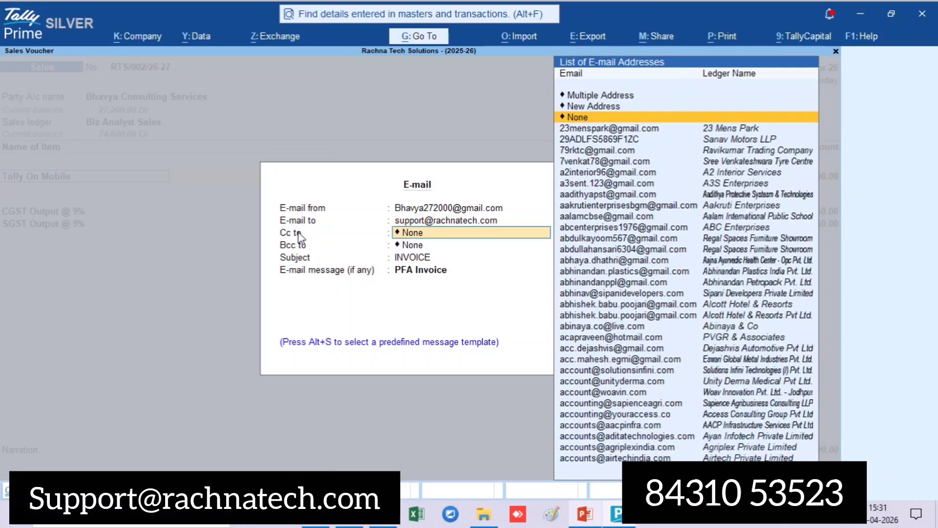
pyautogui.press('Return')
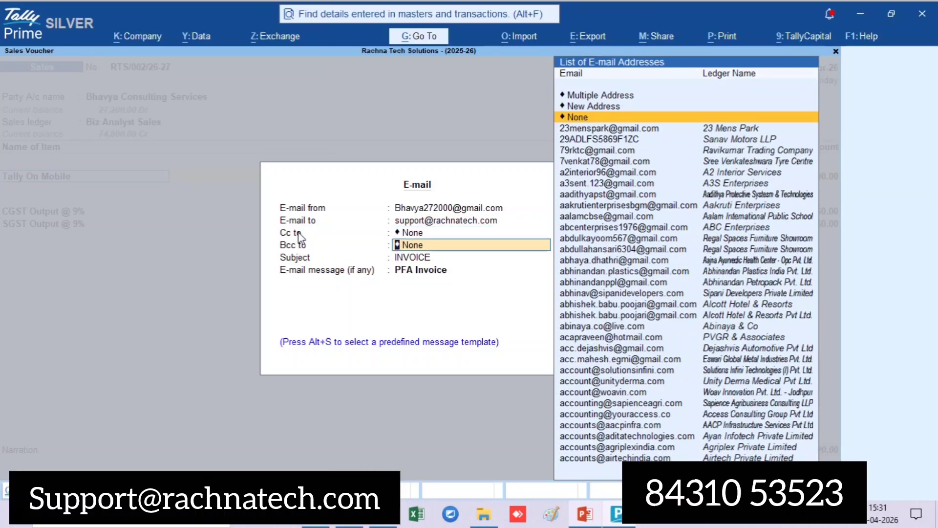
pyautogui.press('Return')
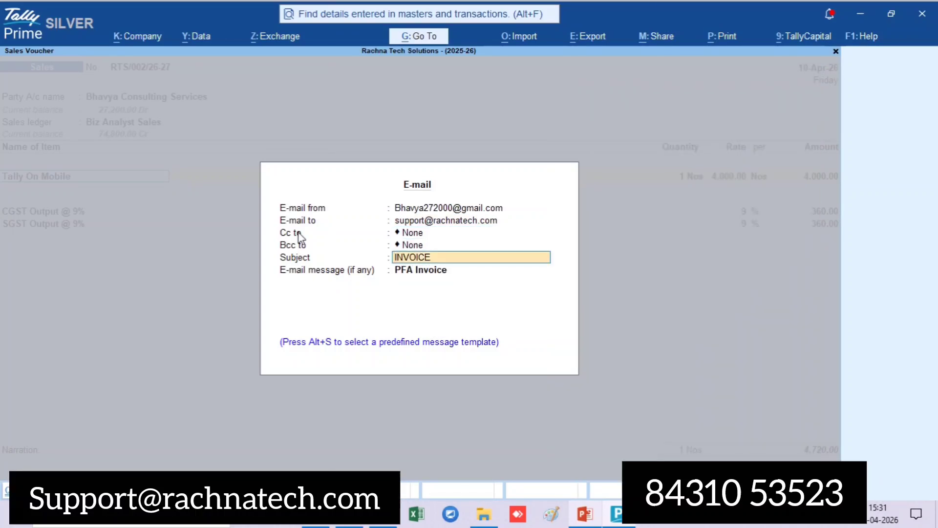
pyautogui.press('Return')
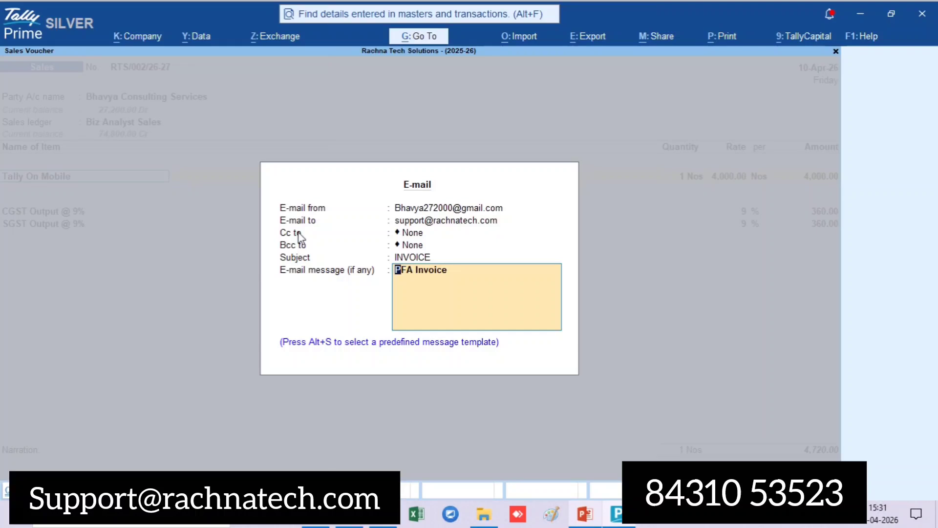
pyautogui.press('Return')
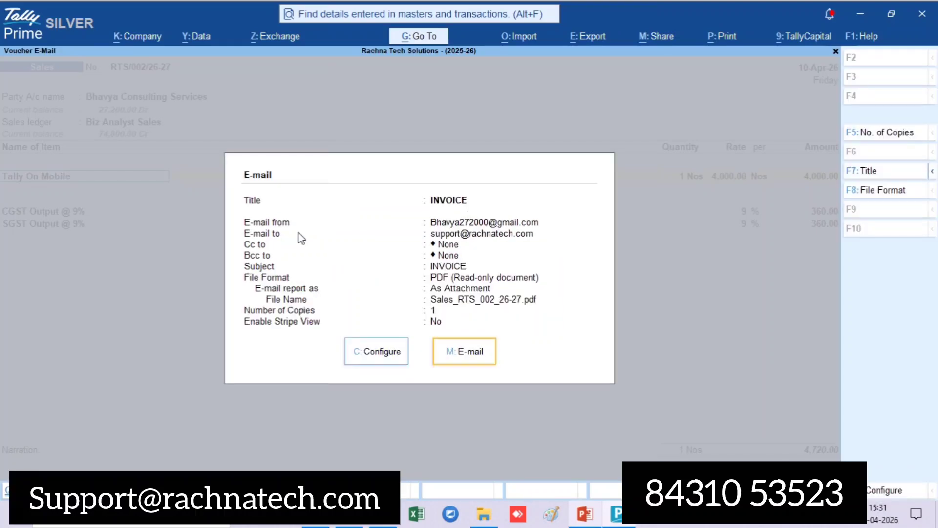
# Send the invoice e-mail, authenticating with the sender account's password.
pyautogui.click(468, 358)
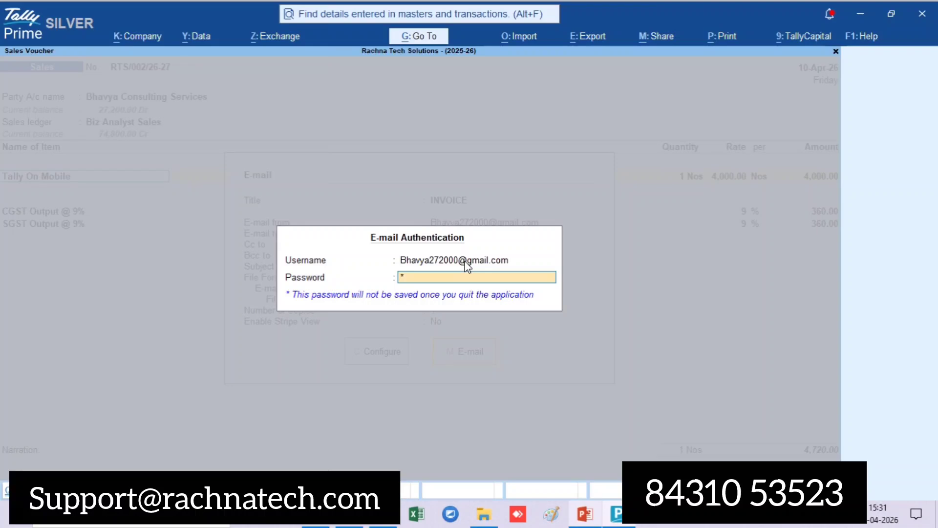
pyautogui.hotkey('ctrl', 'v')
pyautogui.press('Return')
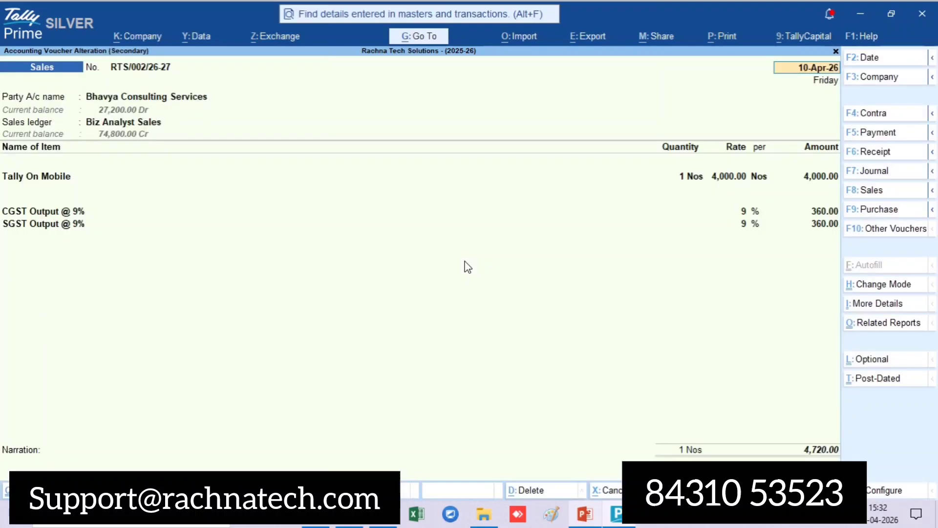
# Switch to Outlook, send and receive all folders, and open the new INVOICE message in the inbox.
pyautogui.click(350, 514)
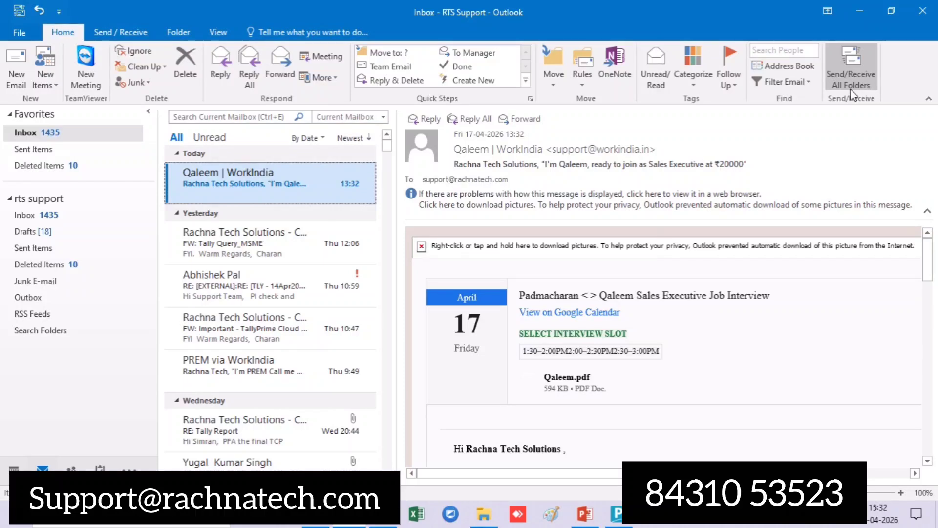
pyautogui.click(853, 92)
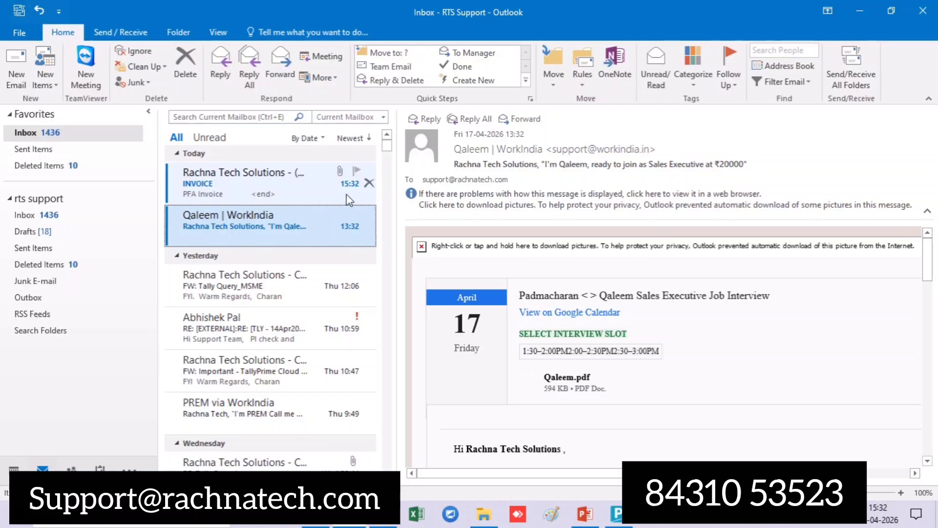
pyautogui.click(299, 194)
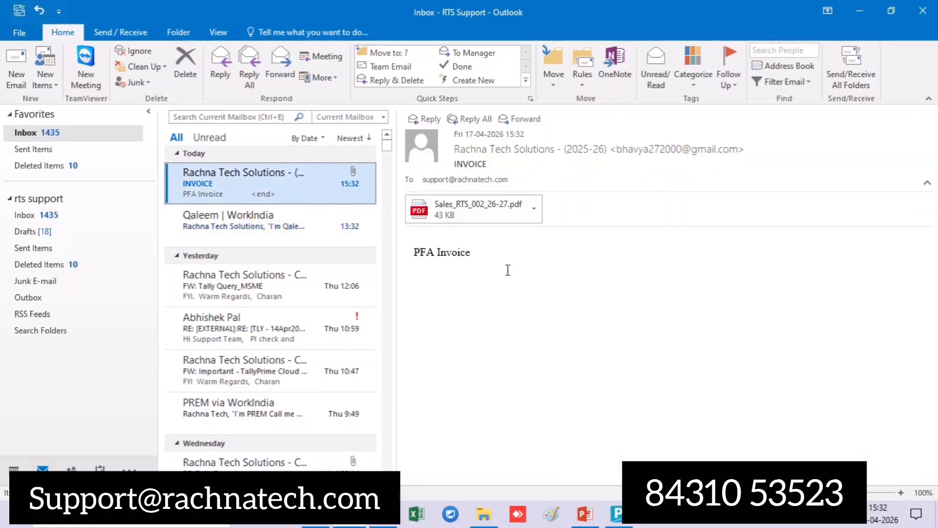
# Switch back to TallyPrime, leave the sales voucher and close the Day Book to return to the Gateway of Tally.
pyautogui.hotkey('alt', 'Tab')
pyautogui.click(525, 198)
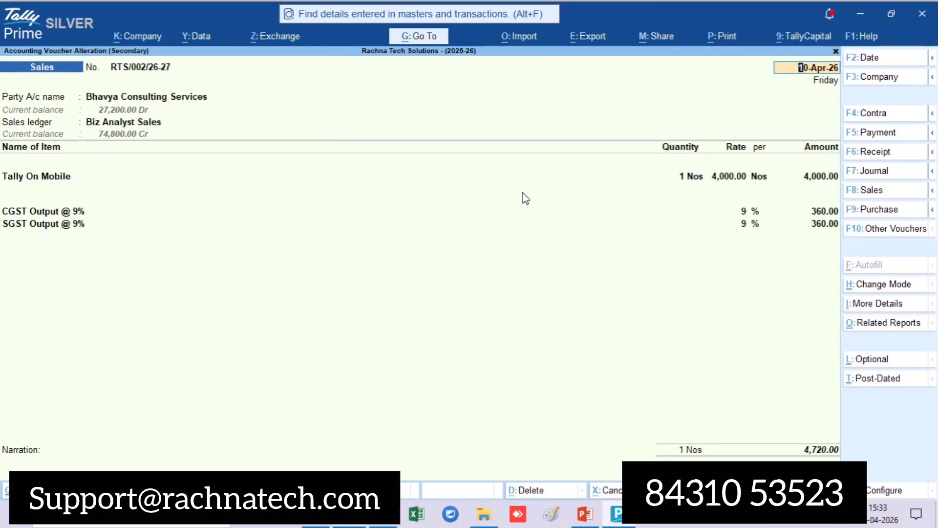
pyautogui.press('BackSpace')
pyautogui.press('Escape')
pyautogui.press('Return')
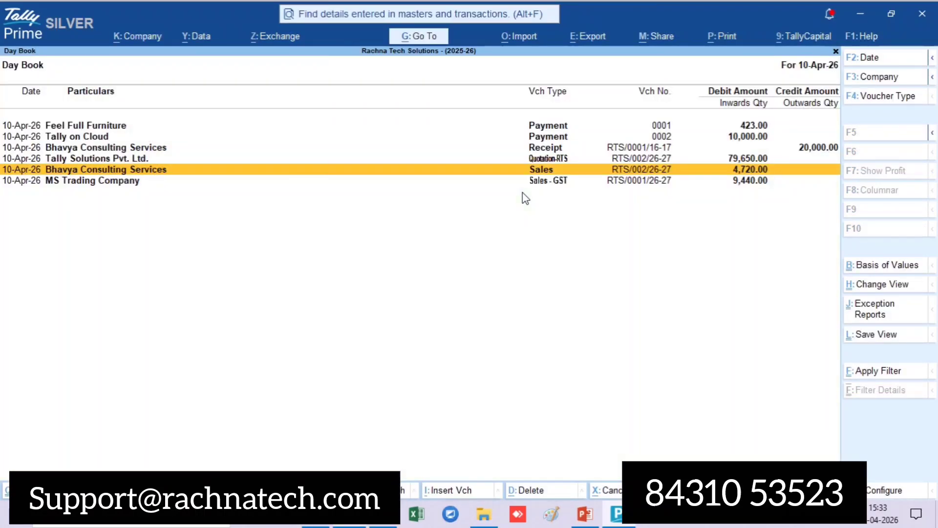
pyautogui.press('Escape')
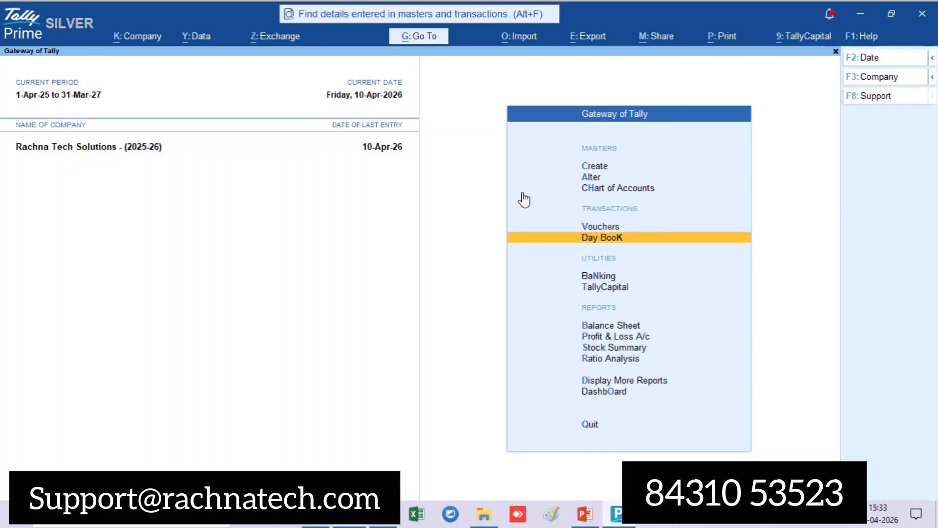